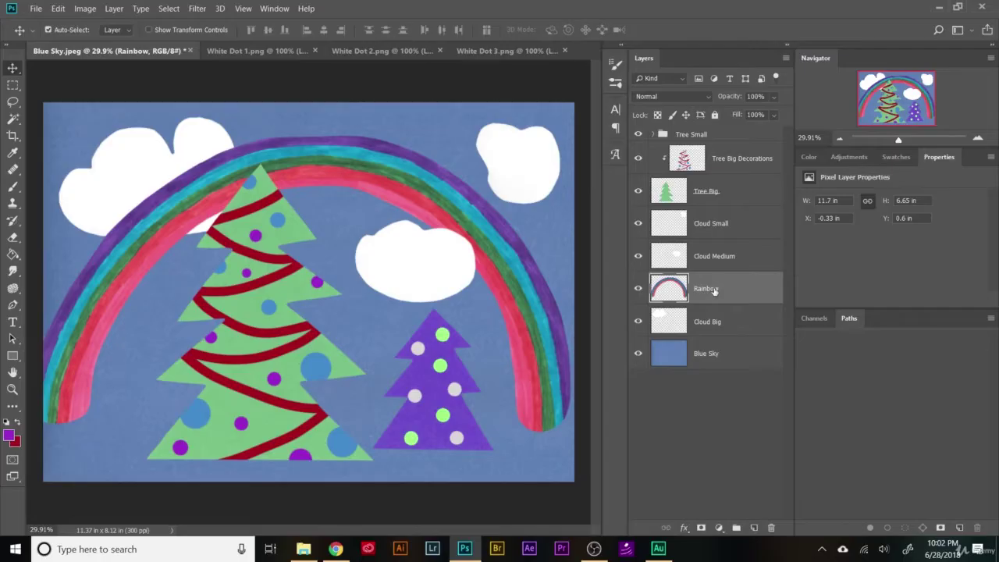
# Open the Rainbow layer's Layer Style settings and move them off the artwork
pyautogui.doubleClick(758, 290)
pyautogui.moveTo(531, 121); pyautogui.dragTo(612, 93)
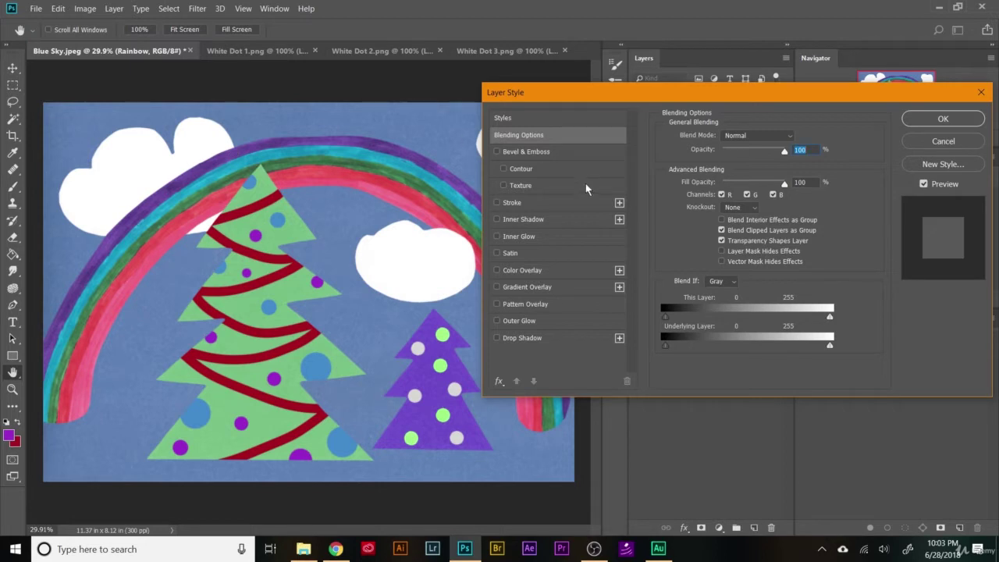
pyautogui.moveTo(590, 96); pyautogui.dragTo(571, 92)
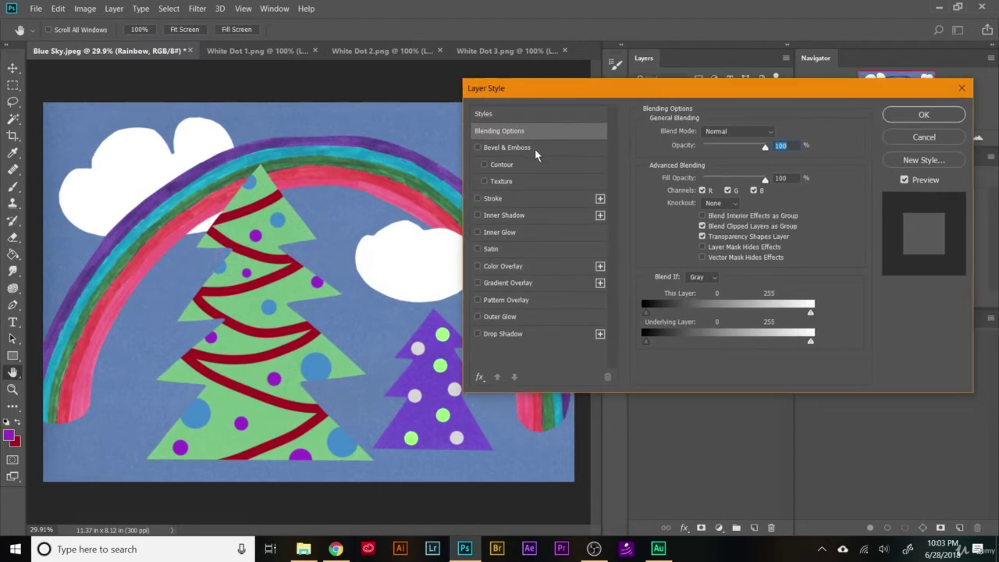
# Preview bevel and emboss, a white stroke and an inner shadow on the rainbow, then remove each
pyautogui.click(507, 149)
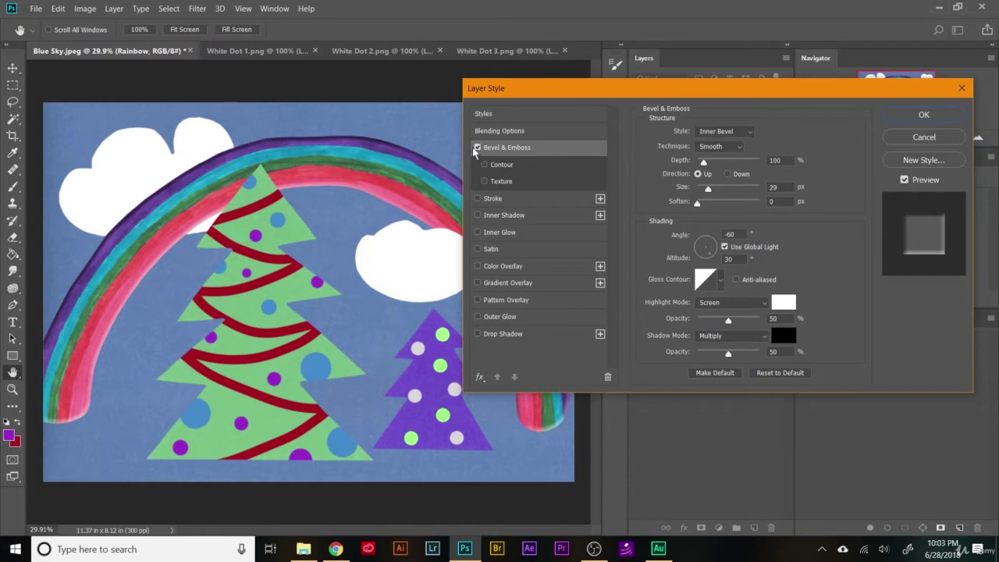
pyautogui.click(477, 149)
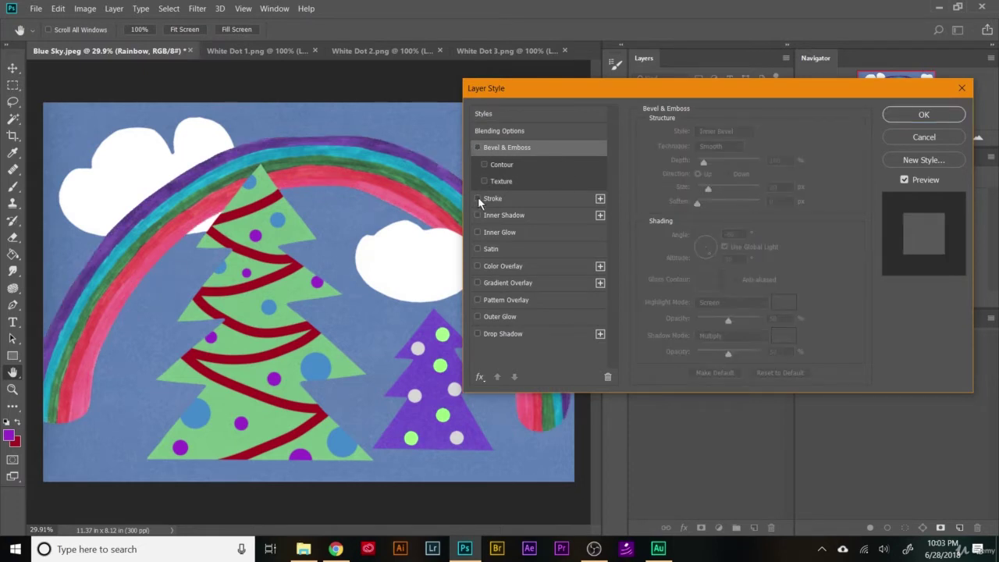
pyautogui.click(478, 198)
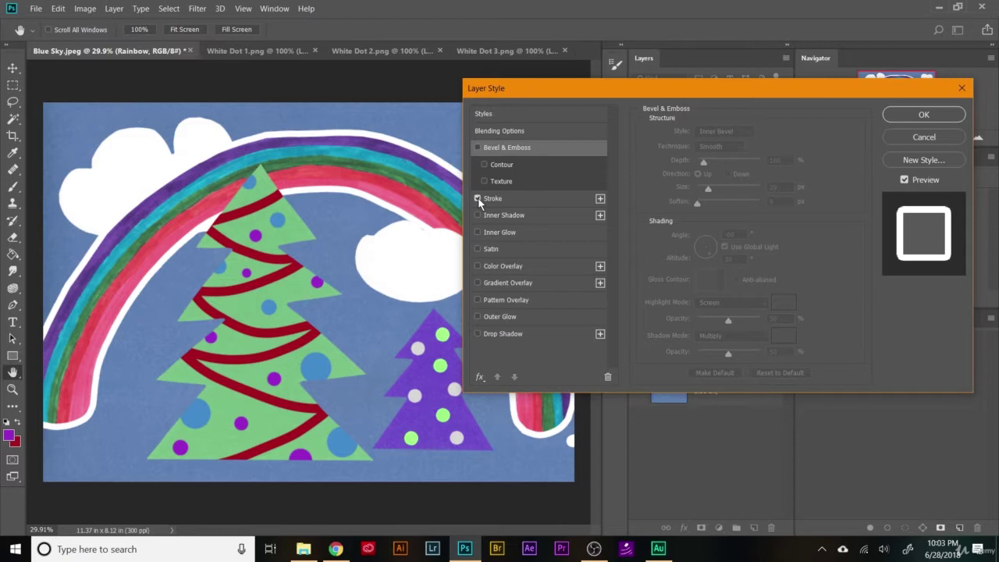
pyautogui.click(478, 198)
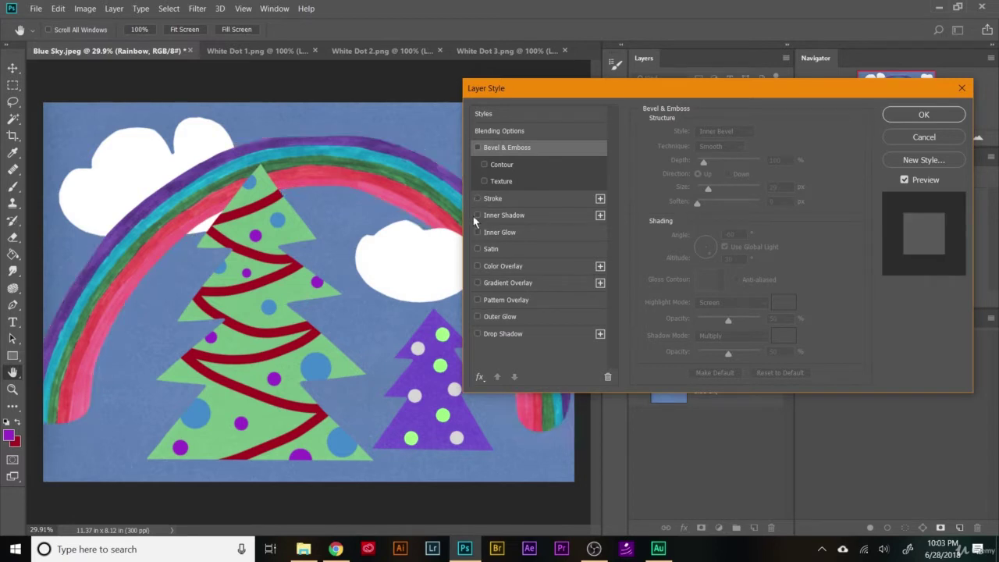
pyautogui.click(478, 216)
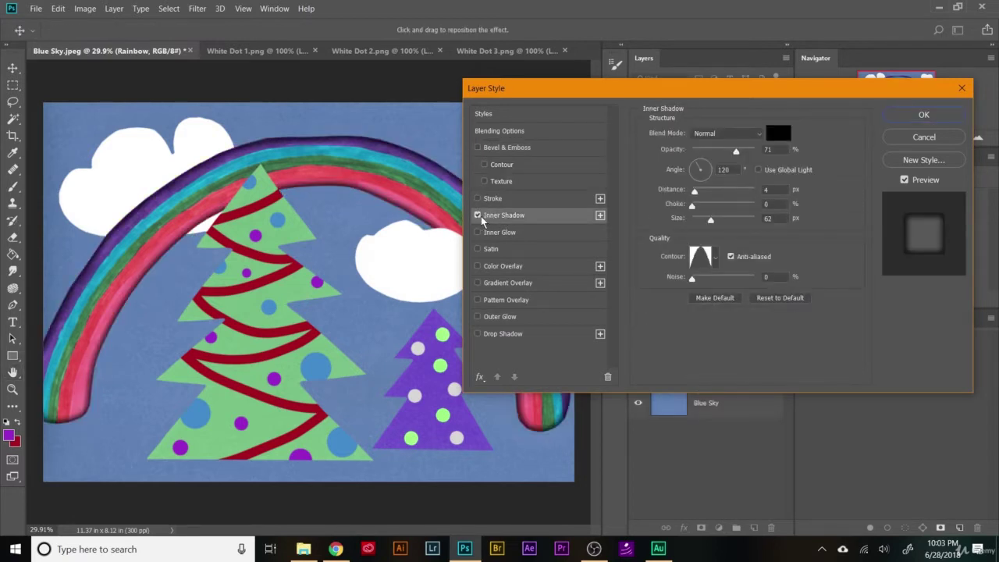
pyautogui.click(478, 216)
# Try an inner glow at different opacity strengths, then turn it off
pyautogui.click(478, 231)
pyautogui.click(493, 231)
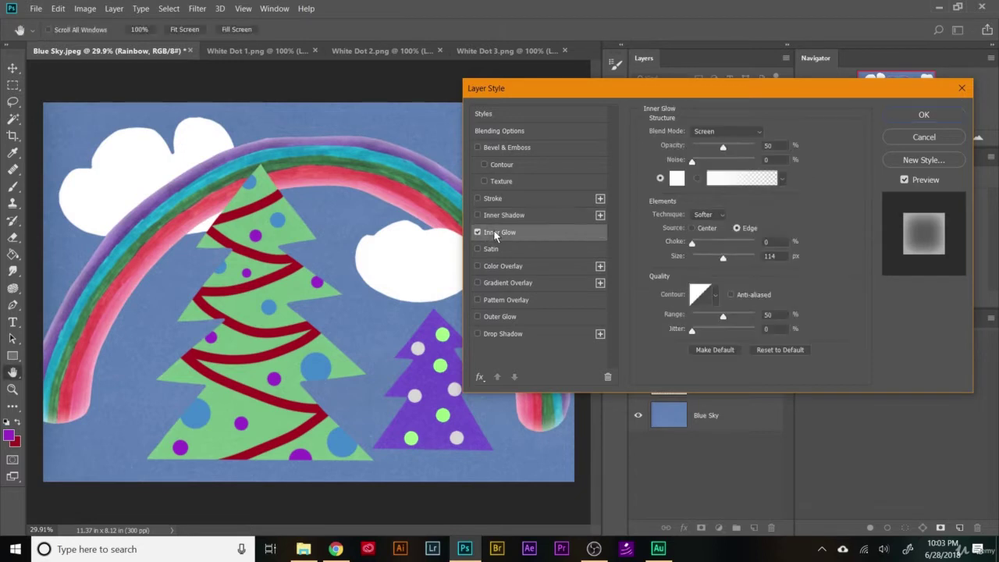
pyautogui.moveTo(723, 147)
pyautogui.mouseDown()
pyautogui.moveTo(696, 150)
pyautogui.moveTo(731, 153)
pyautogui.moveTo(718, 150)
pyautogui.mouseUp()
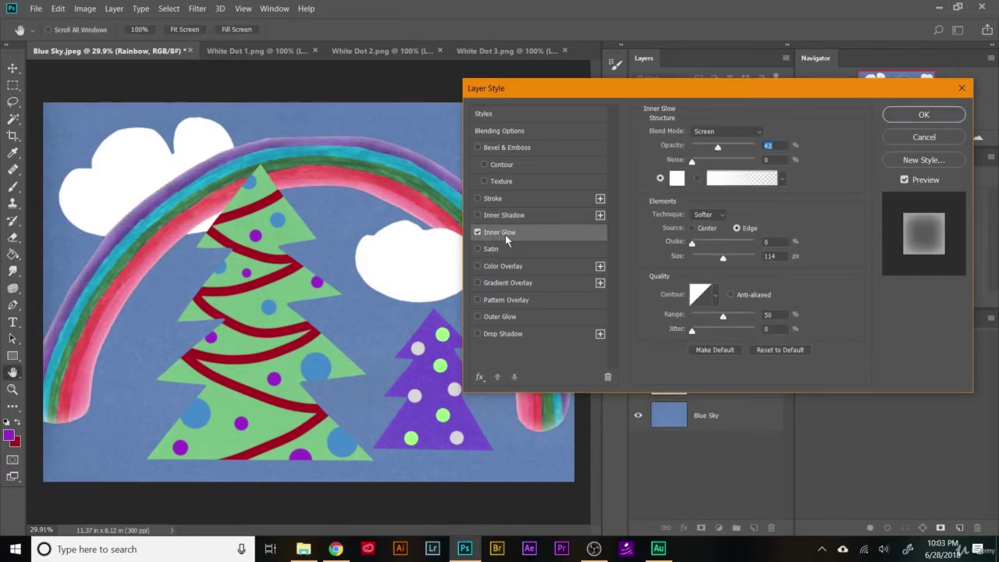
pyautogui.click(478, 232)
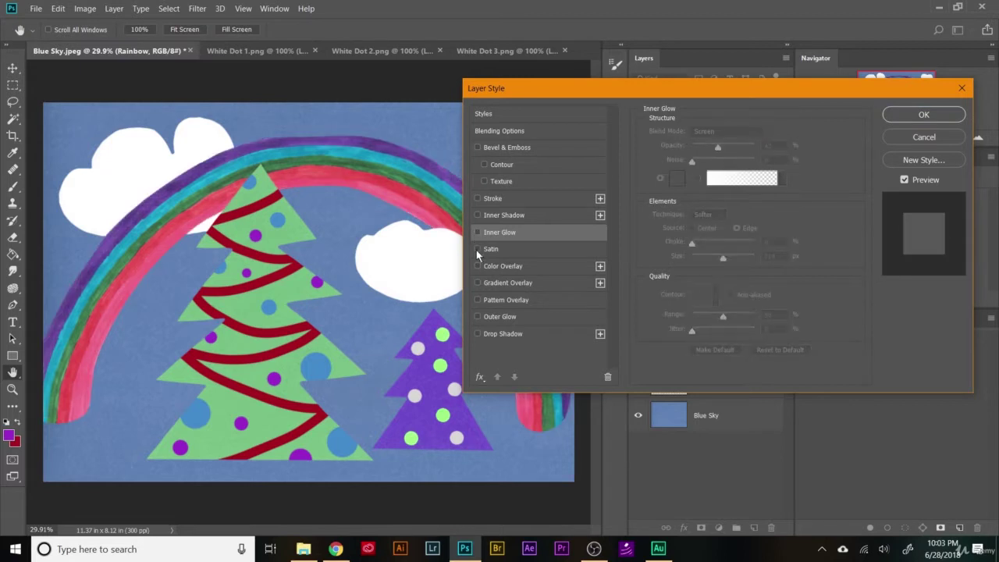
# Preview satin, orange colour, green-to-red gradient, pattern overlays and outer glow, keeping only a drop shadow
pyautogui.click(478, 249)
pyautogui.click(478, 249)
pyautogui.click(477, 266)
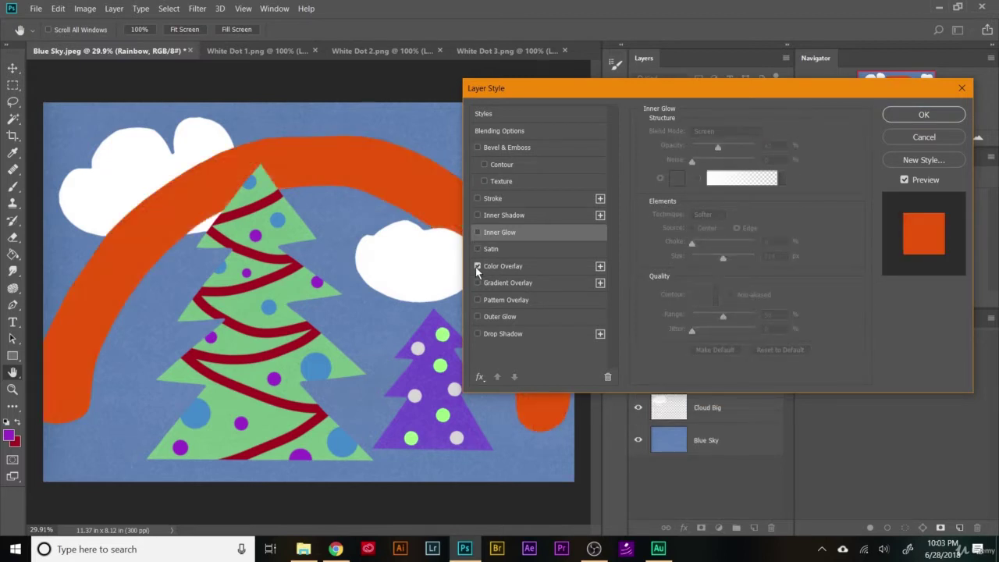
pyautogui.click(478, 266)
pyautogui.click(478, 283)
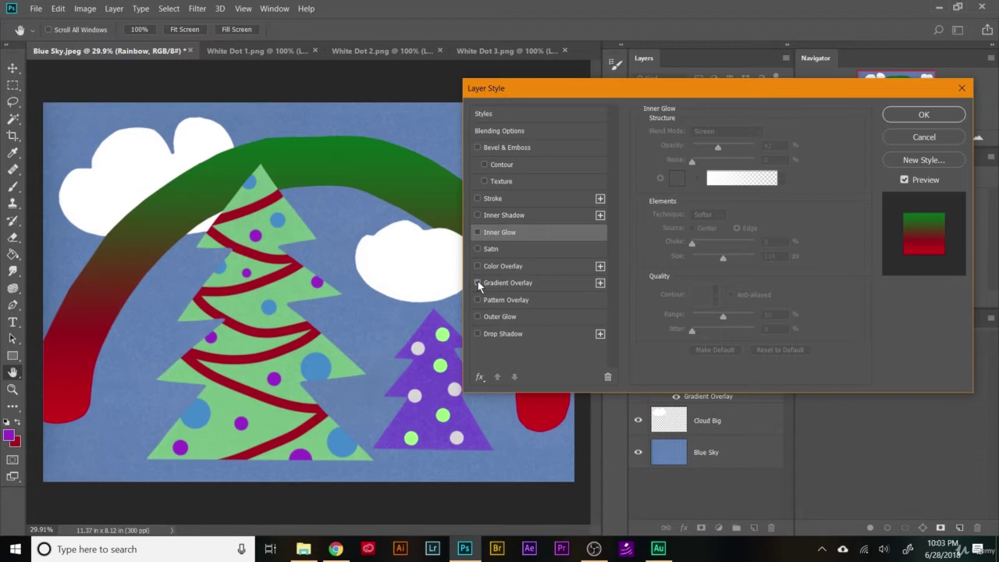
pyautogui.click(477, 282)
pyautogui.click(477, 299)
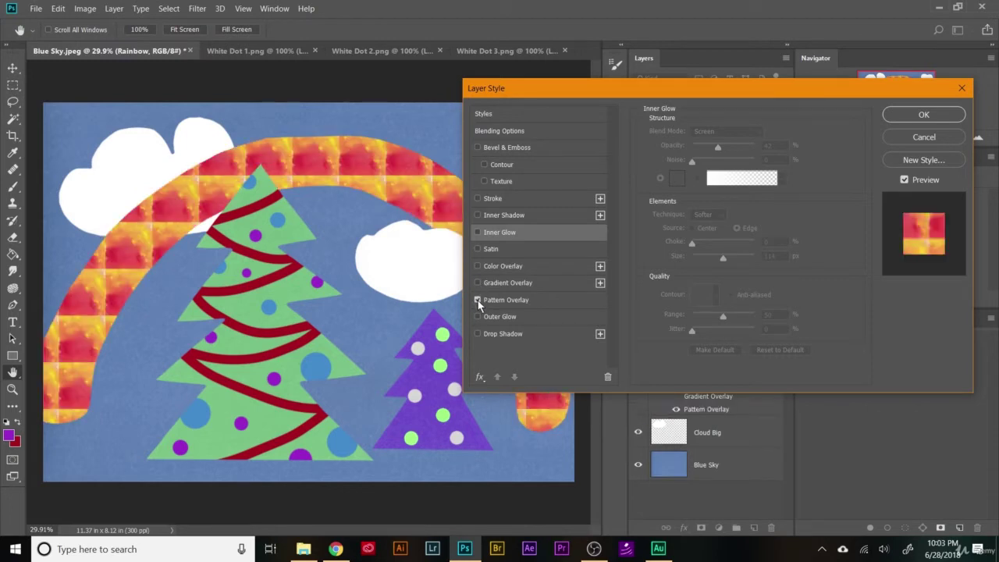
pyautogui.click(478, 299)
pyautogui.click(478, 317)
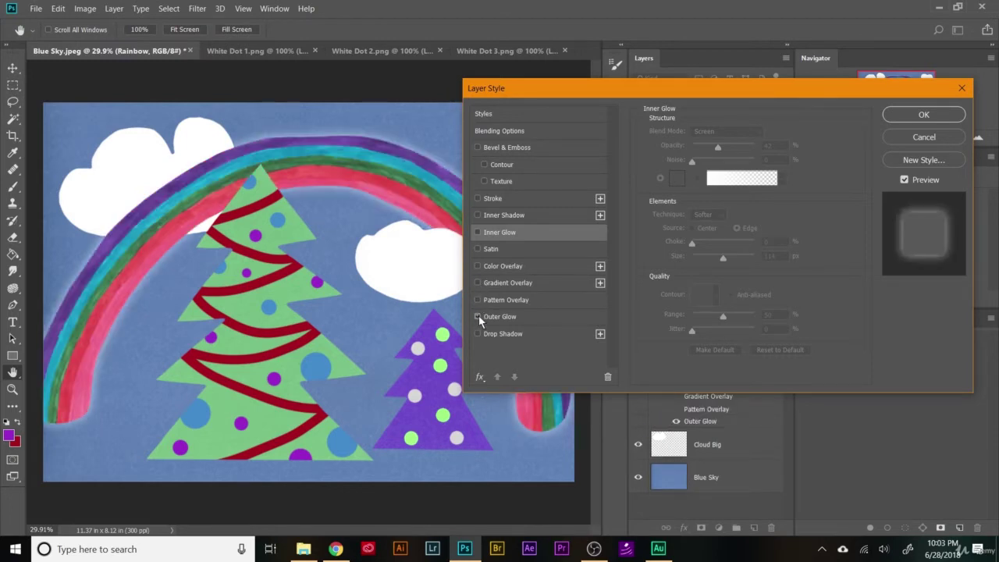
pyautogui.click(477, 316)
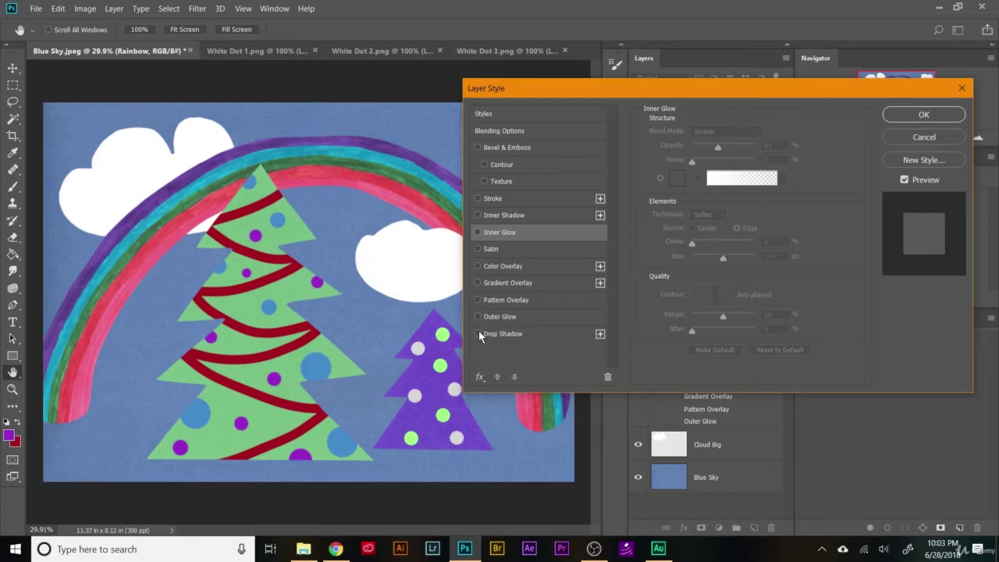
pyautogui.click(478, 333)
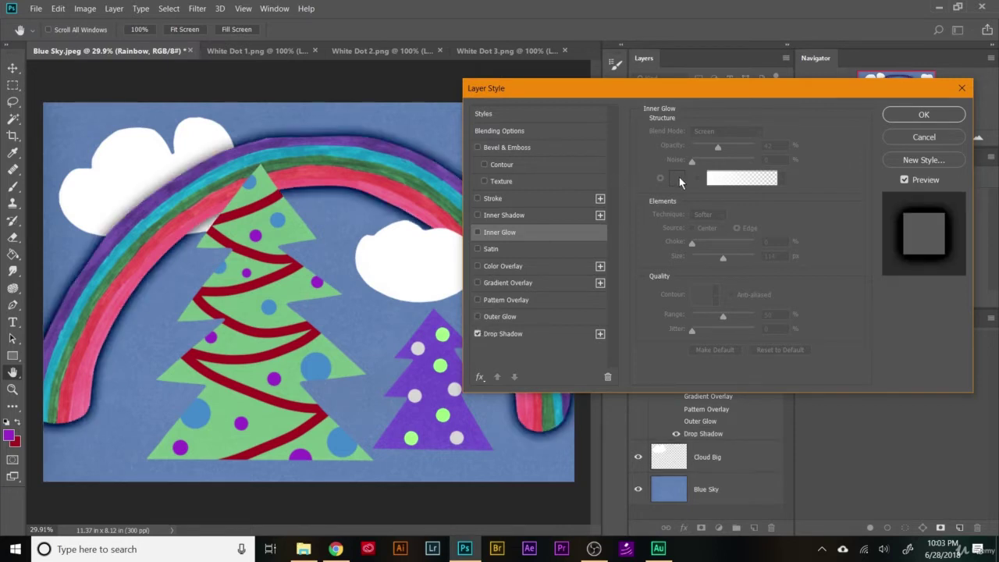
# Set the rainbow's drop shadow to Linear Burn, 11% opacity, distance 6, spread 2, size 16 px
pyautogui.moveTo(660, 97); pyautogui.dragTo(747, 72)
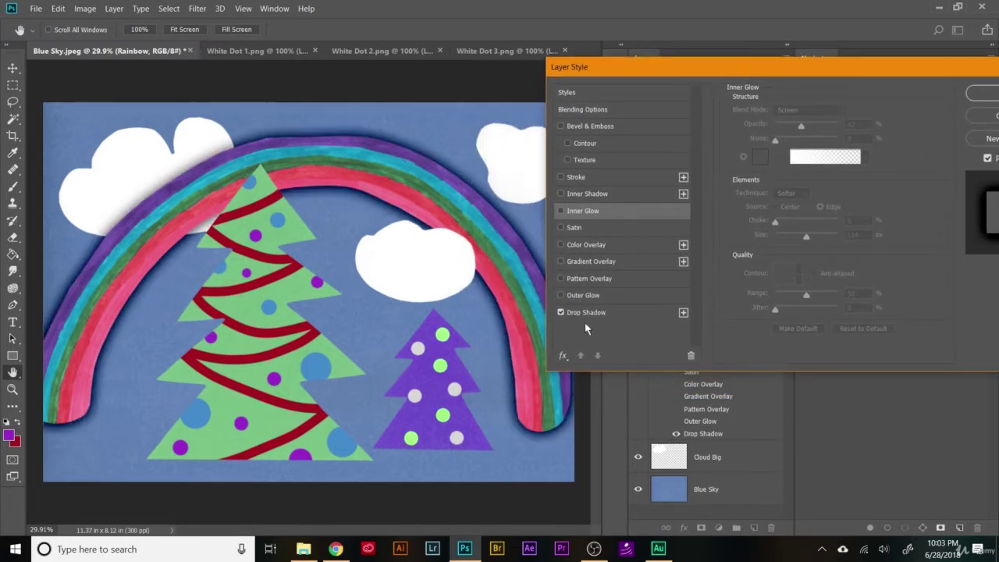
pyautogui.click(607, 316)
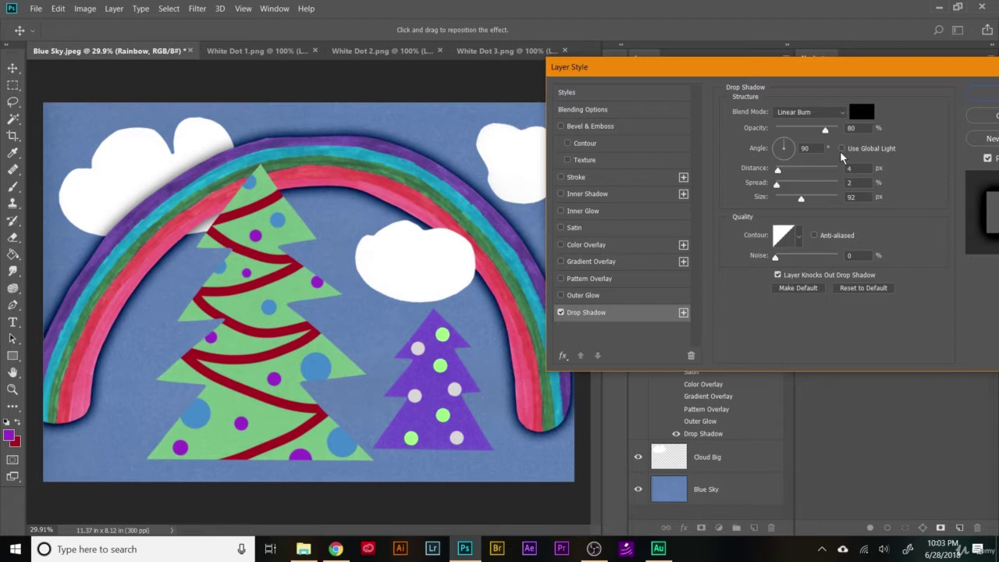
pyautogui.moveTo(825, 131)
pyautogui.mouseDown()
pyautogui.moveTo(767, 146)
pyautogui.moveTo(825, 142)
pyautogui.moveTo(813, 146)
pyautogui.mouseUp()
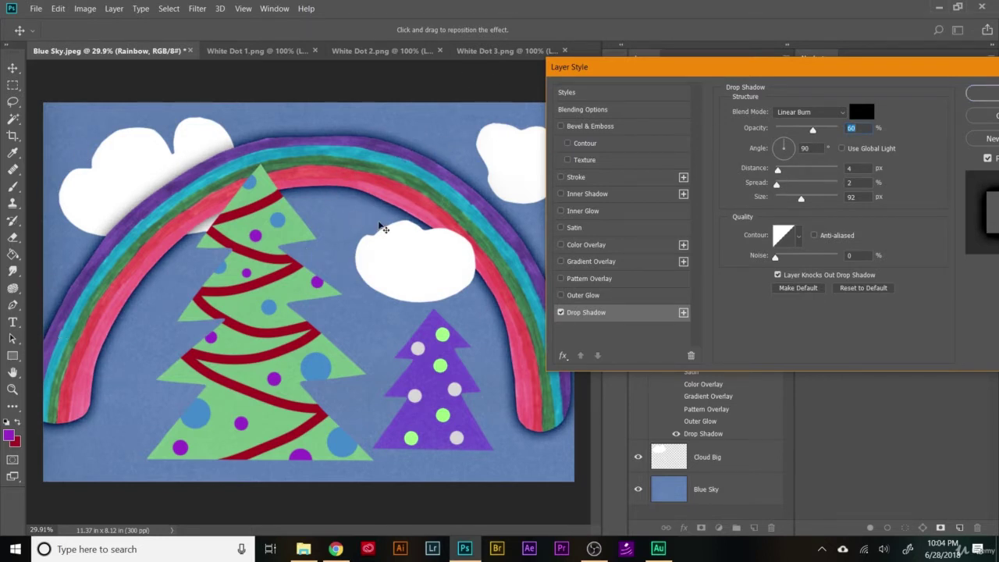
pyautogui.moveTo(812, 133); pyautogui.dragTo(784, 203)
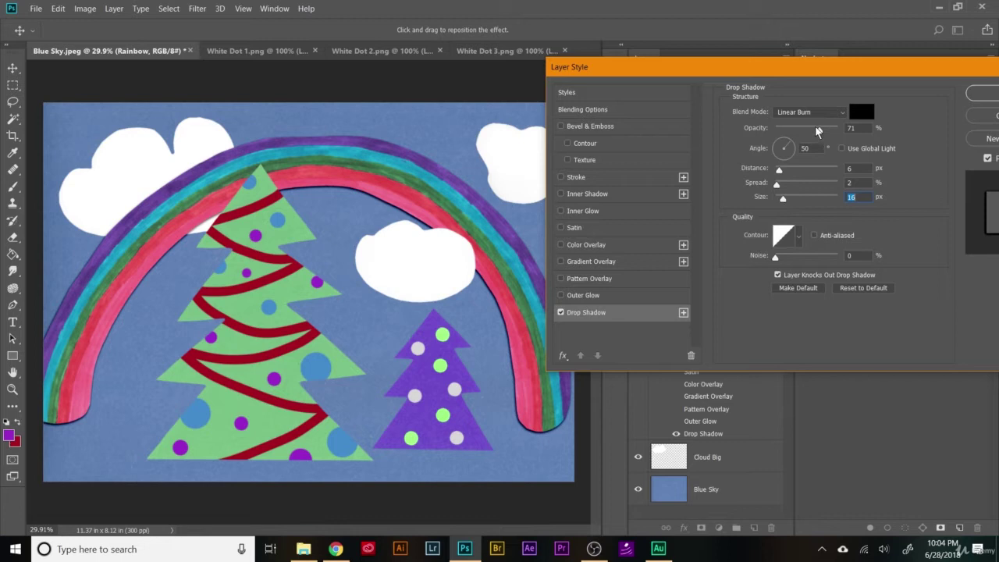
pyautogui.moveTo(820, 134); pyautogui.dragTo(782, 135)
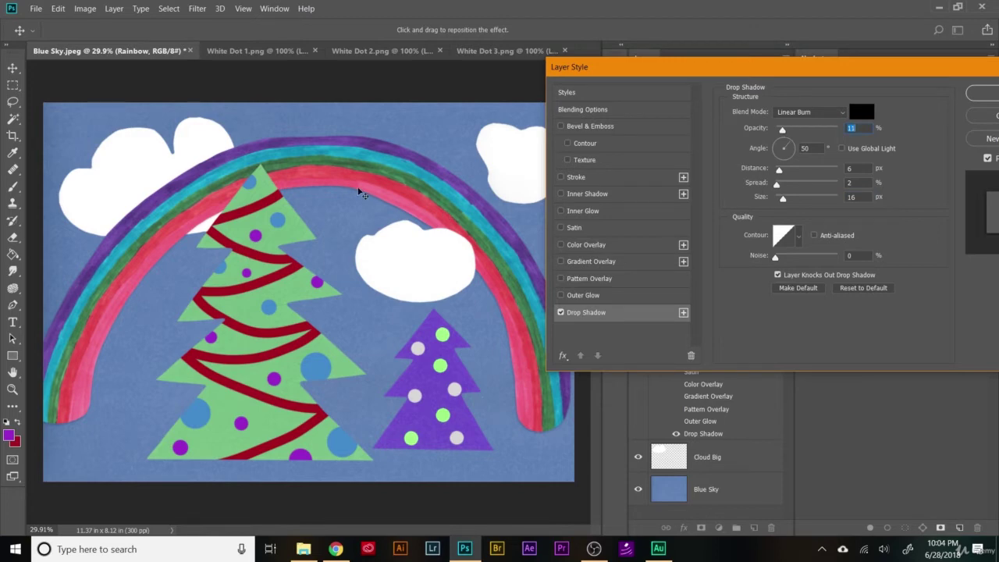
pyautogui.moveTo(947, 75); pyautogui.dragTo(824, 82)
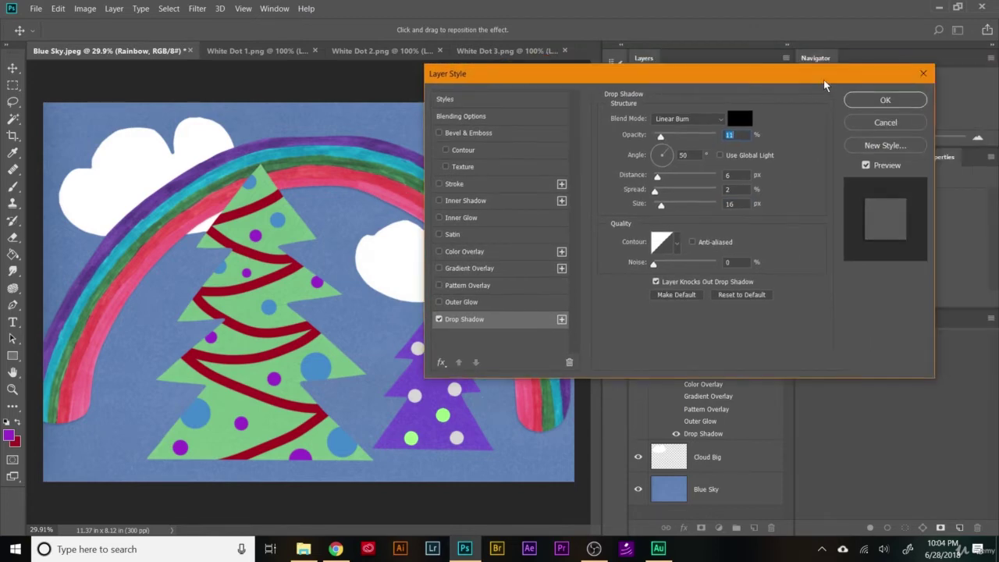
# Confirm the drop shadow settings and copy the Rainbow's layer style
pyautogui.click(885, 100)
pyautogui.scroll(3, 359, 136)
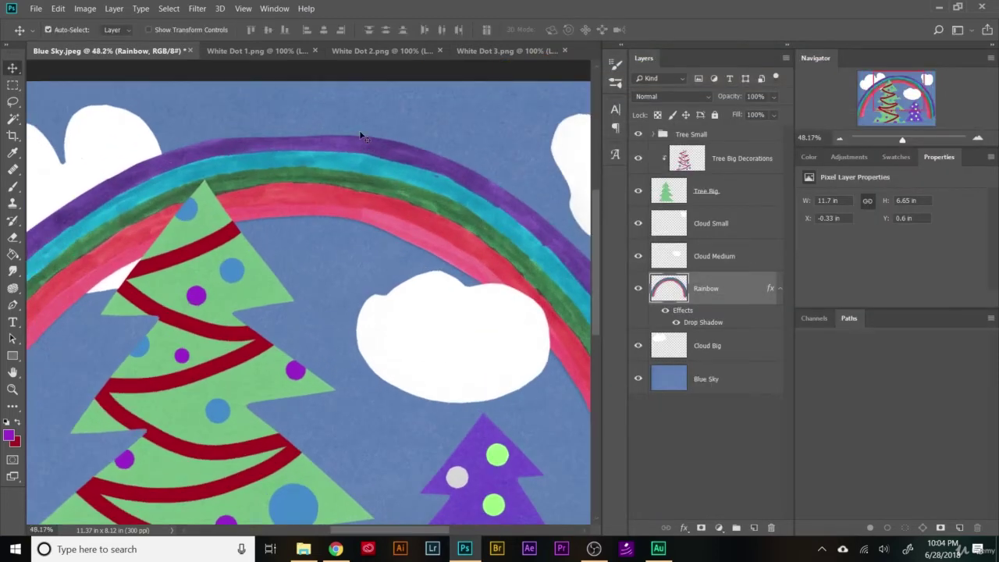
pyautogui.scroll(3, 367, 214)
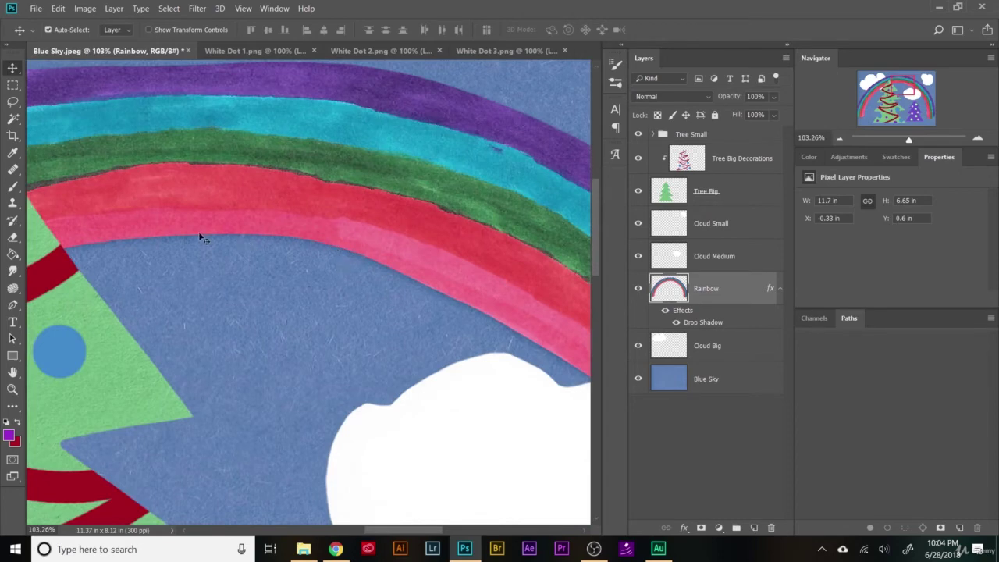
pyautogui.scroll(-6, 405, 316)
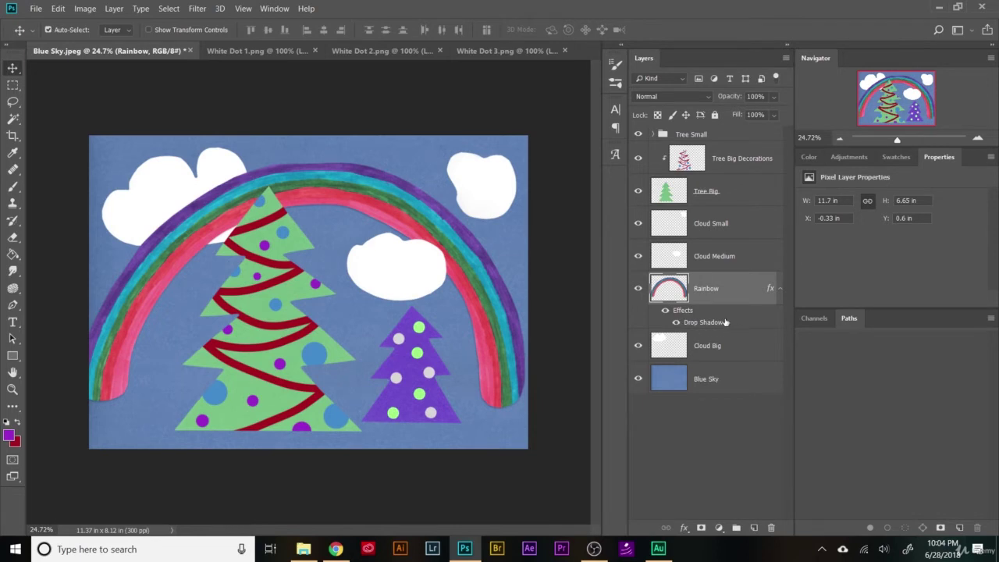
pyautogui.rightClick(773, 291)
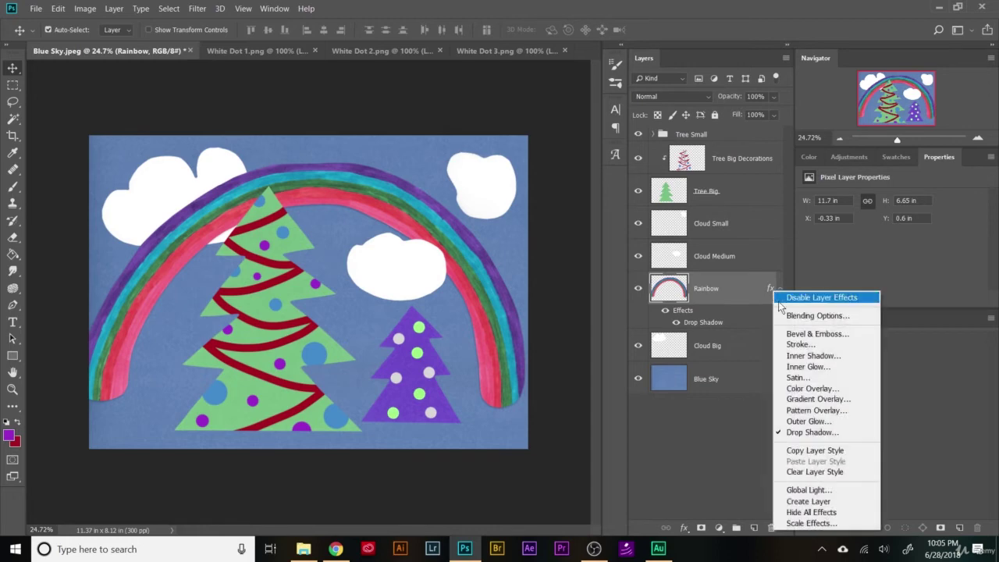
pyautogui.click(841, 450)
# Paste the drop shadow onto Cloud Big and Cloud Medium, comparing Cloud Medium with it off and on
pyautogui.click(729, 351)
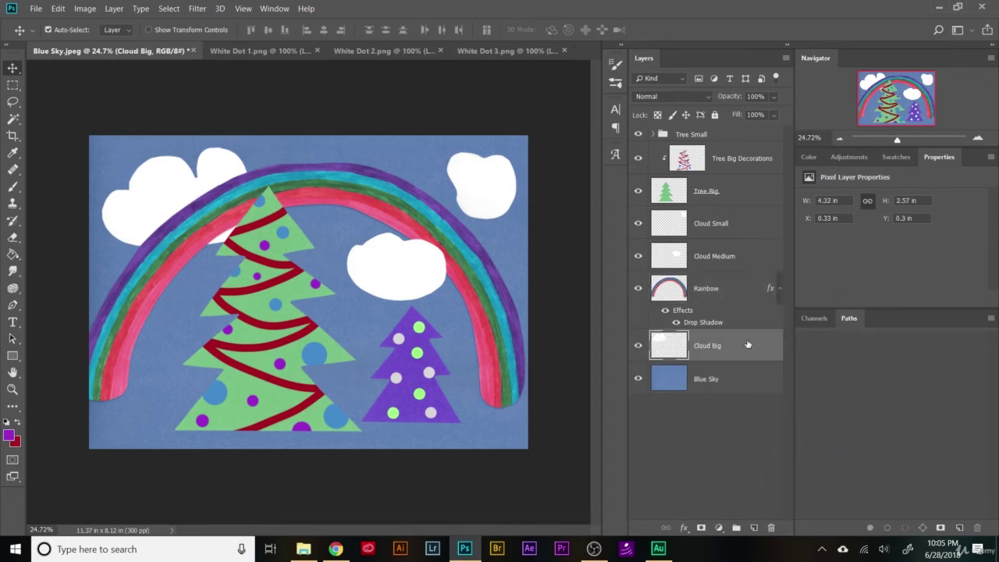
pyautogui.rightClick(747, 344)
pyautogui.click(791, 295)
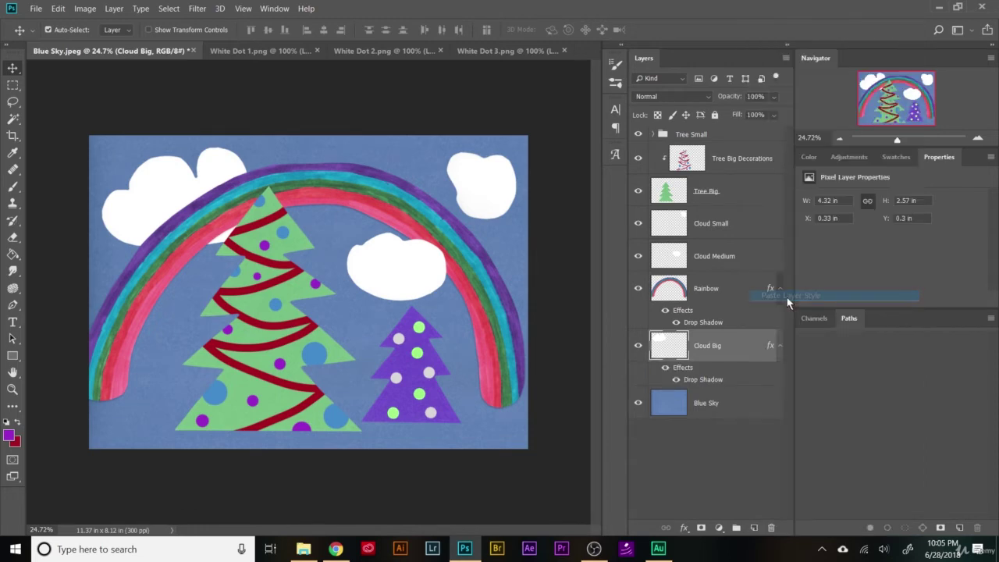
pyautogui.click(739, 257)
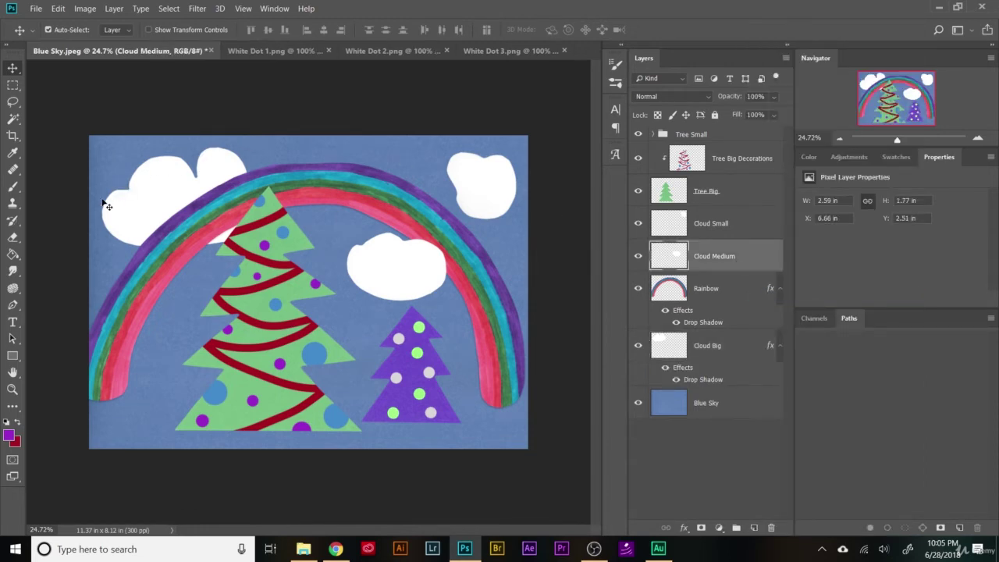
pyautogui.rightClick(737, 259)
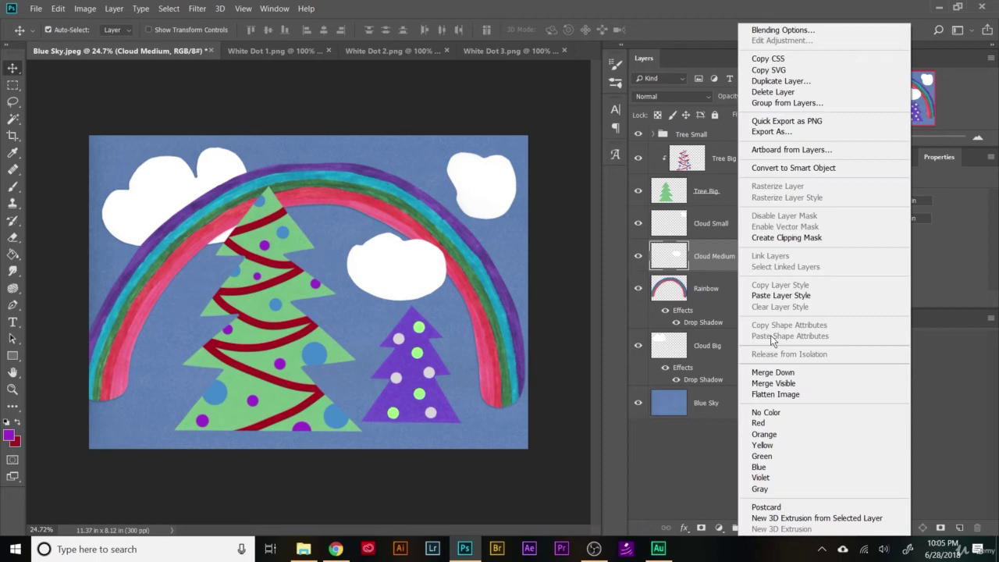
pyautogui.click(800, 296)
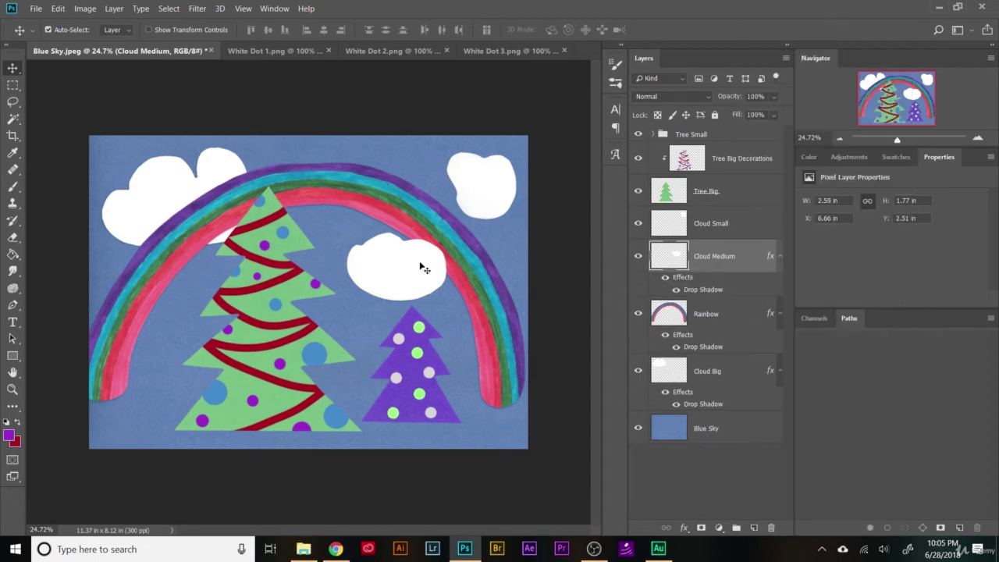
pyautogui.scroll(5, 422, 265)
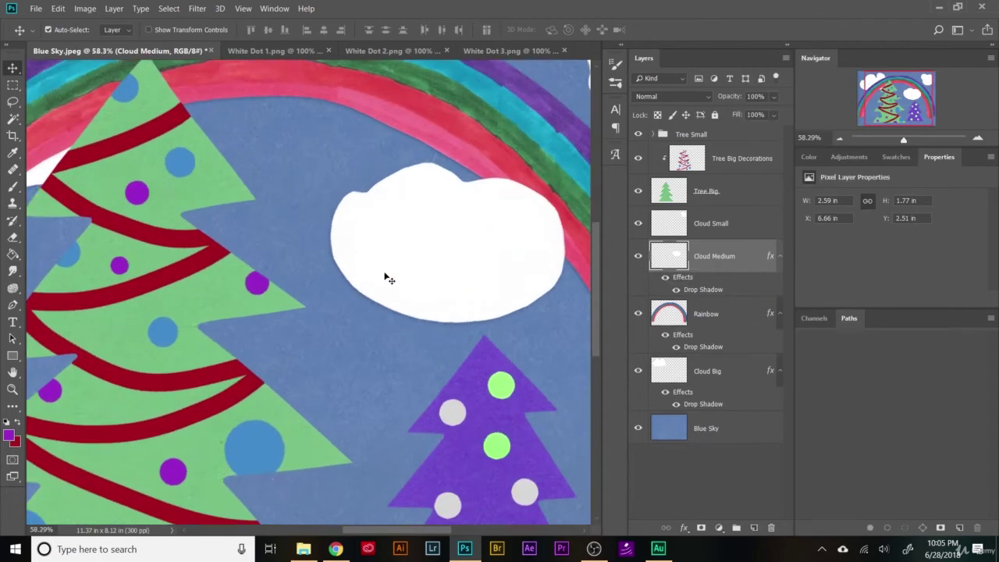
pyautogui.click(666, 278)
pyautogui.click(666, 279)
pyautogui.scroll(-5, 401, 285)
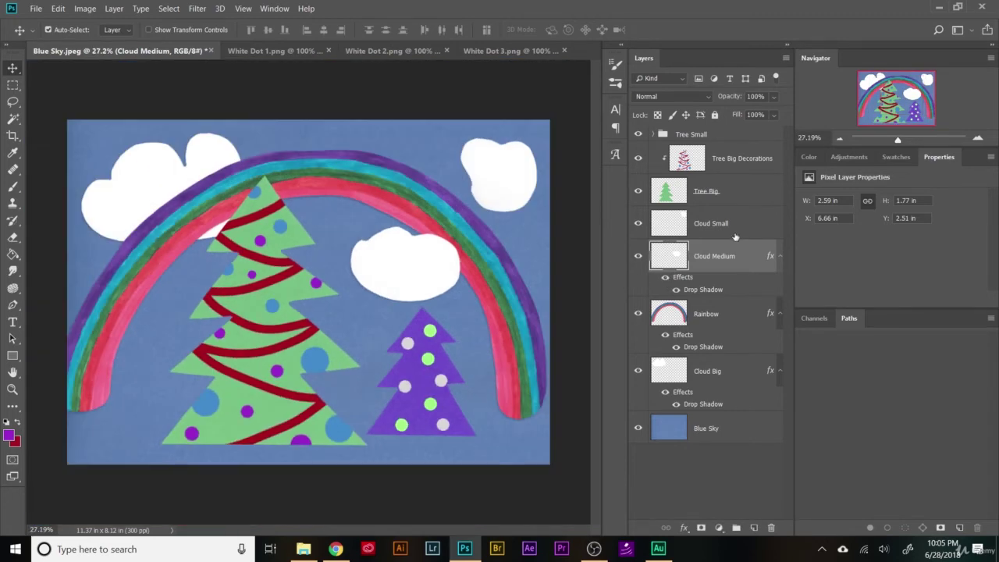
# Paste the drop shadow onto Cloud Small and Tree Big
pyautogui.rightClick(738, 231)
pyautogui.click(804, 295)
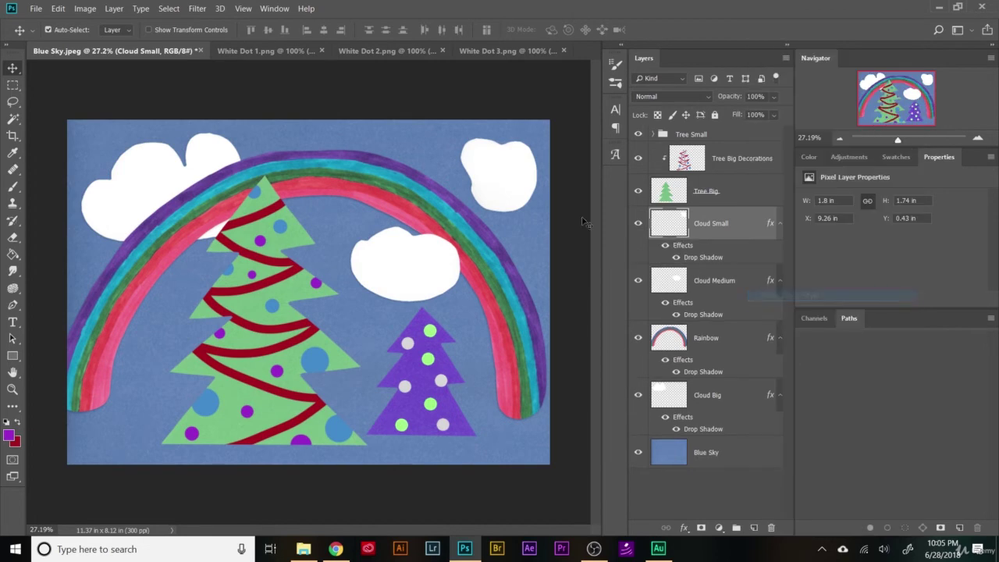
pyautogui.click(745, 194)
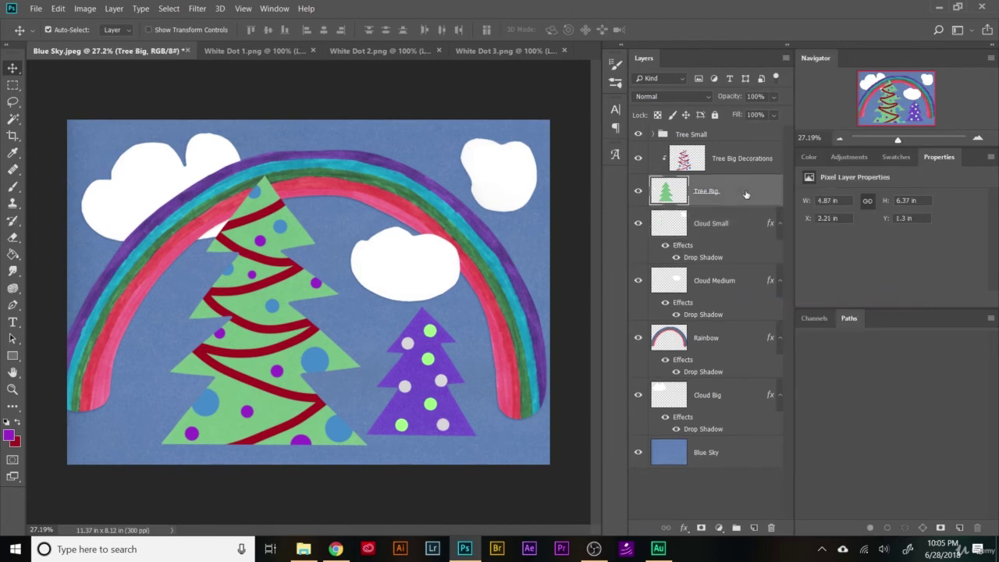
pyautogui.rightClick(746, 195)
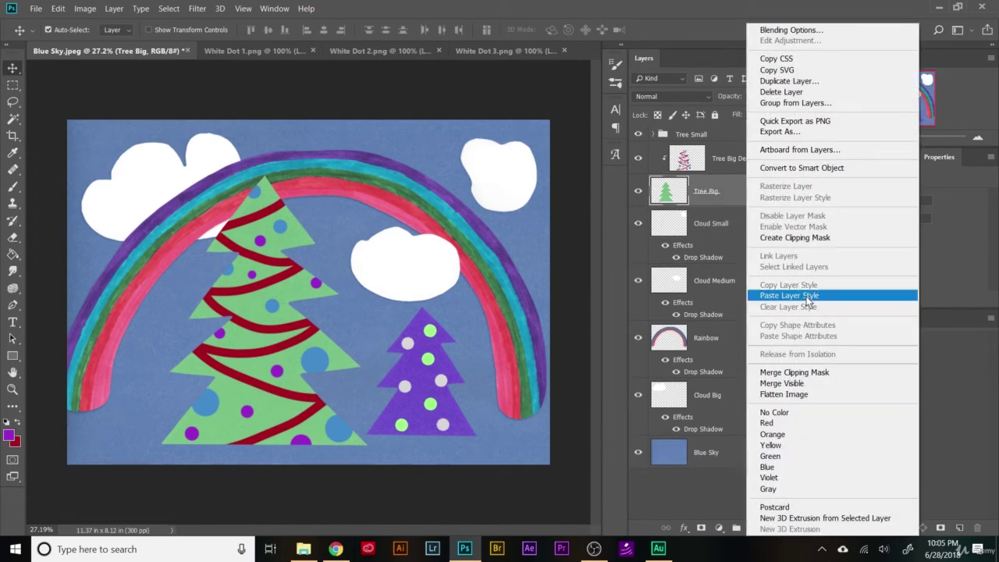
pyautogui.click(754, 294)
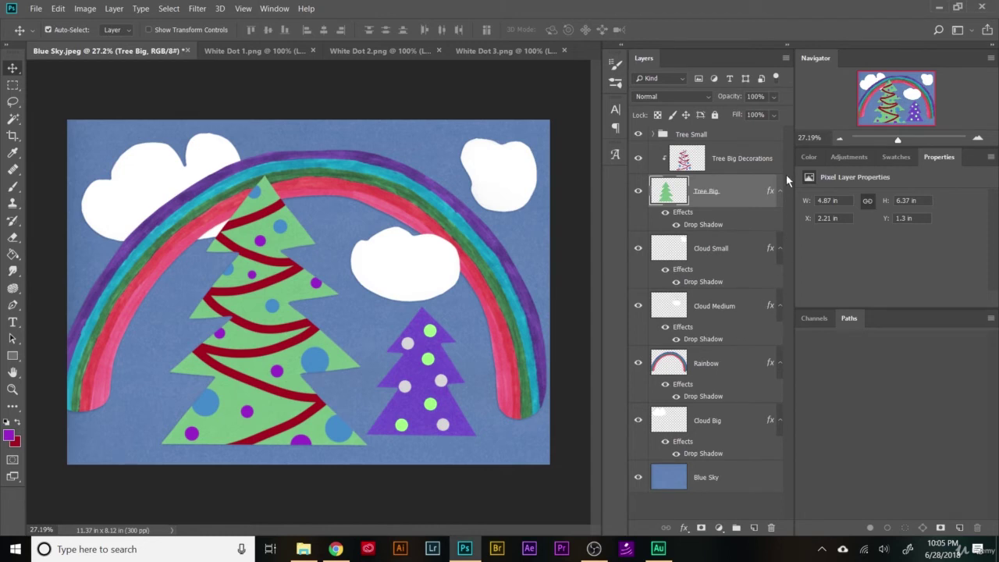
# Paste the copied drop shadow onto the Tree Small group and zoom to check it
pyautogui.rightClick(730, 134)
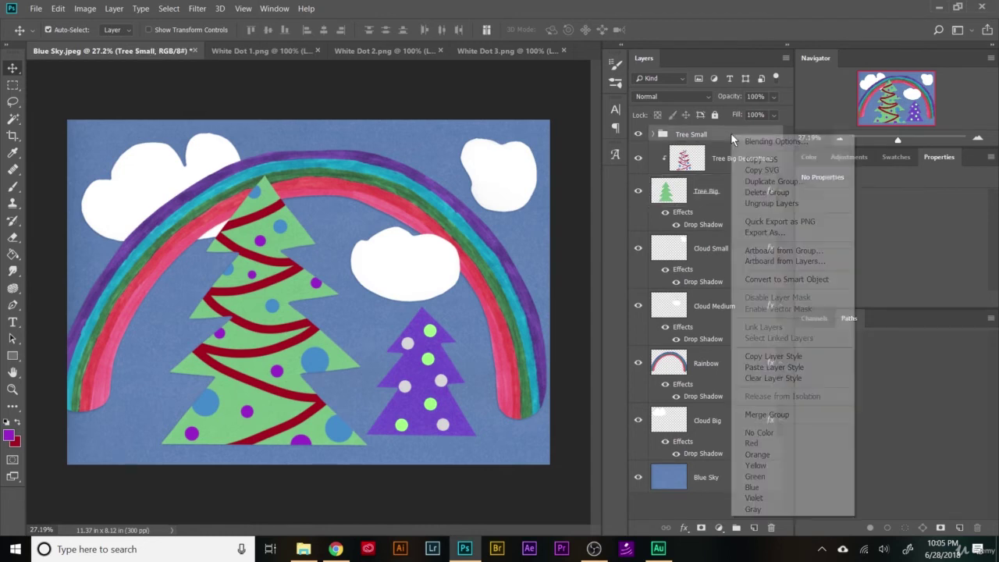
pyautogui.click(807, 366)
pyautogui.scroll(3, 416, 371)
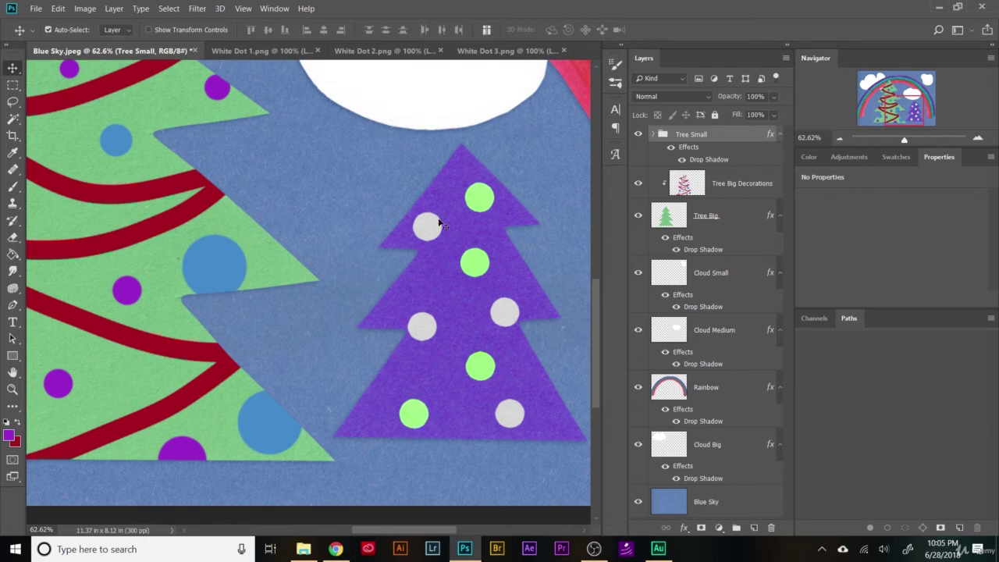
pyautogui.scroll(-3, 406, 258)
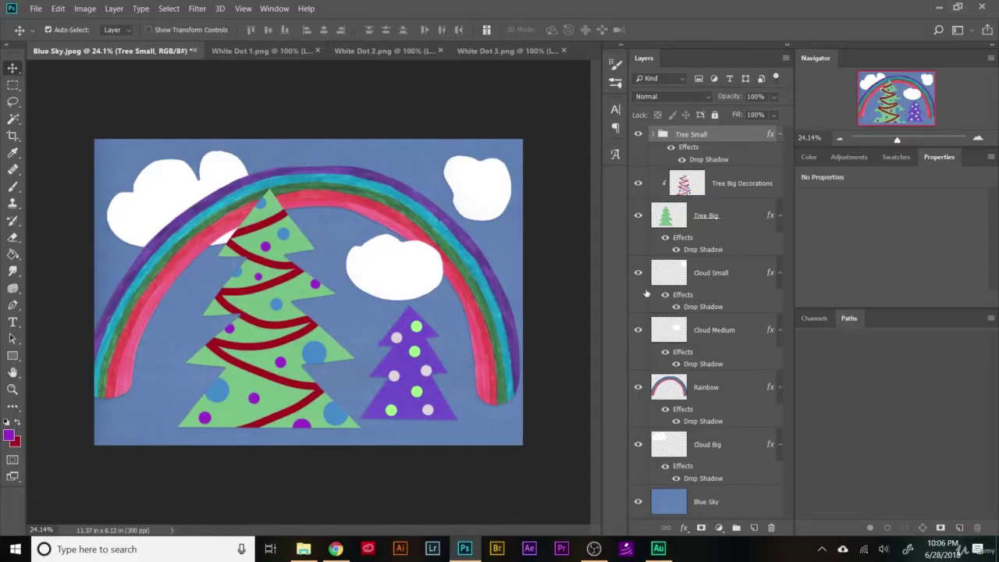
# Scale Cloud Small to 121.54% (2.18 × 2.12 in) and move its layer below Rainbow
pyautogui.click(731, 278)
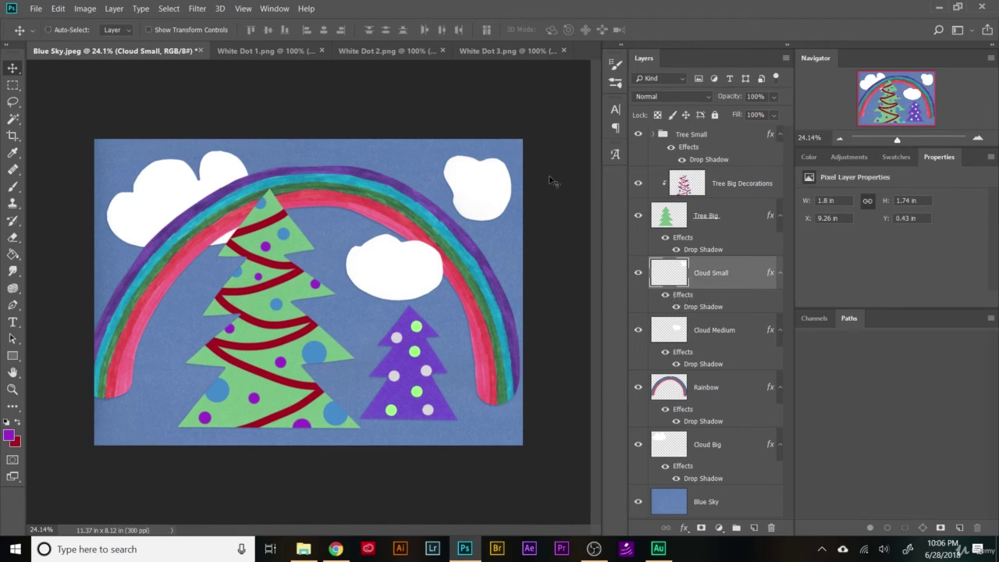
pyautogui.hotkey('ctrl', 't')
pyautogui.moveTo(512, 154); pyautogui.dragTo(517, 209)
pyautogui.click(588, 29)
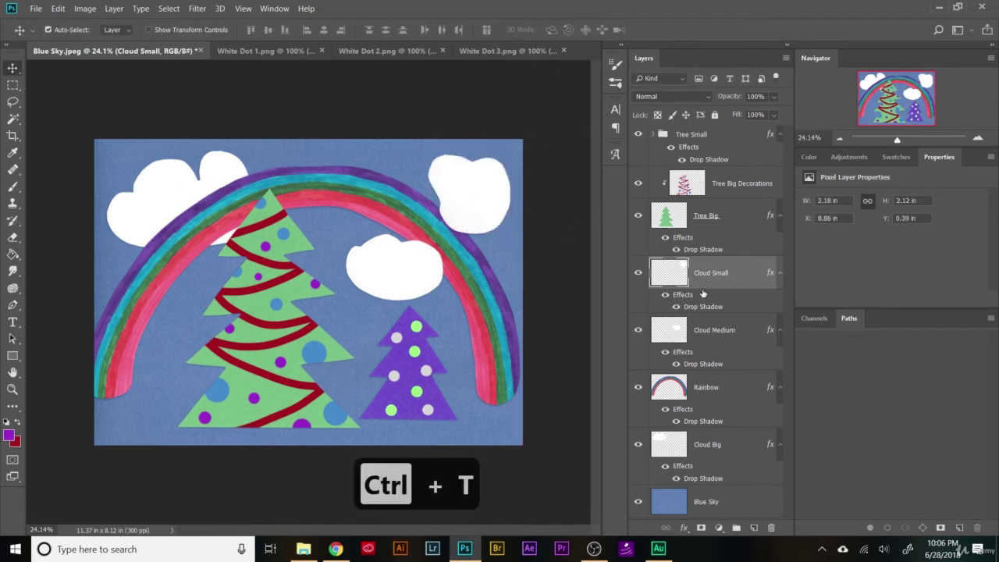
pyautogui.moveTo(739, 273); pyautogui.dragTo(737, 414)
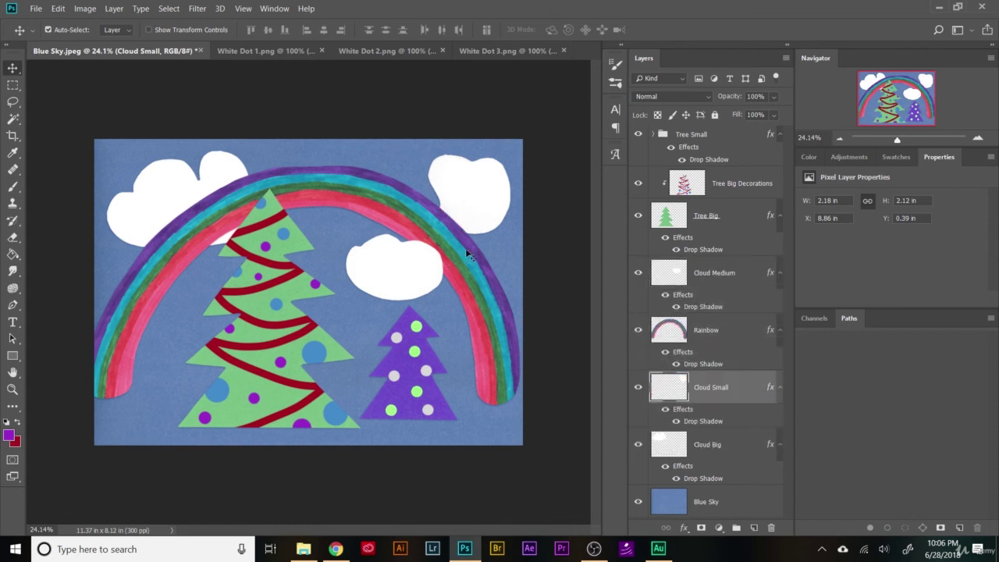